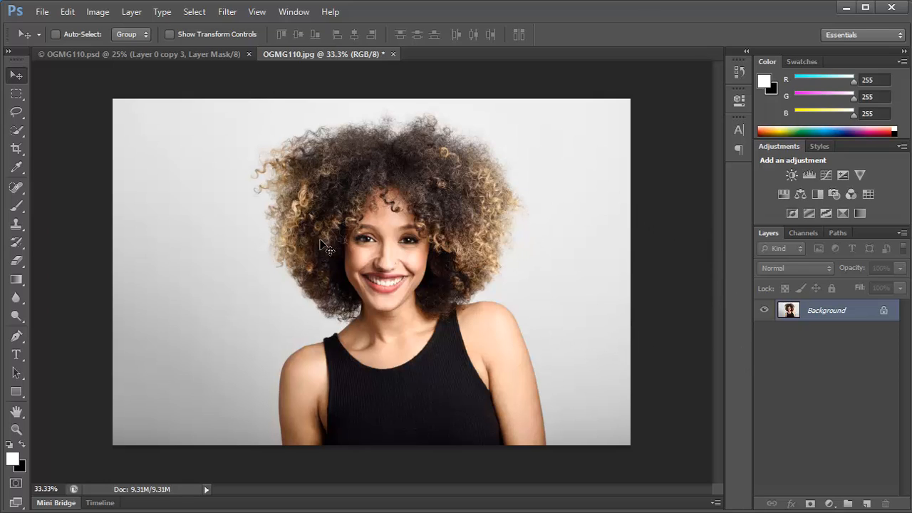
Step: Duplicate the Background layer and hide the original layer beneath the copy
{"action": "left_click", "coordinate": [332, 160]}
{"action": "left_click", "coordinate": [250, 194]}
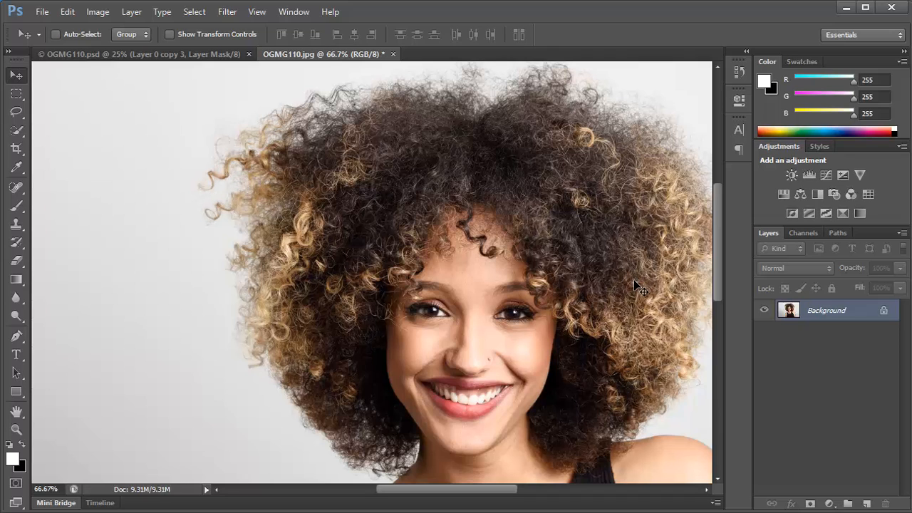
{"action": "key", "text": "ctrl+minus"}
{"action": "left_click_drag", "start_coordinate": [613, 319], "coordinate": [556, 290]}
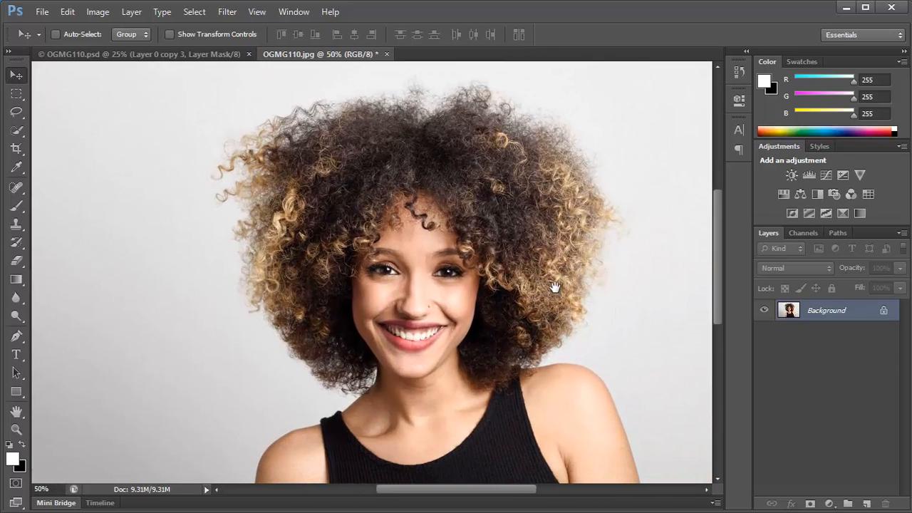
{"action": "left_click", "coordinate": [437, 215], "text": "alt"}
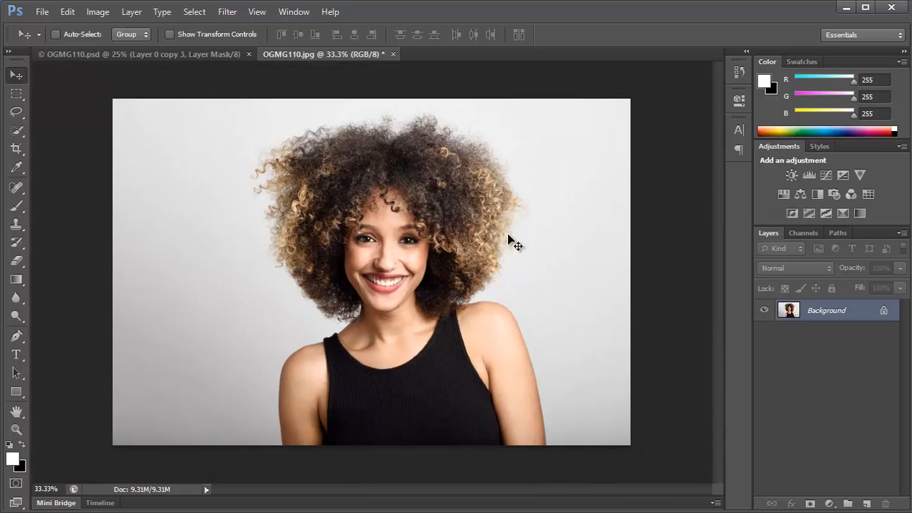
{"action": "left_click", "coordinate": [428, 232], "text": "ctrl"}
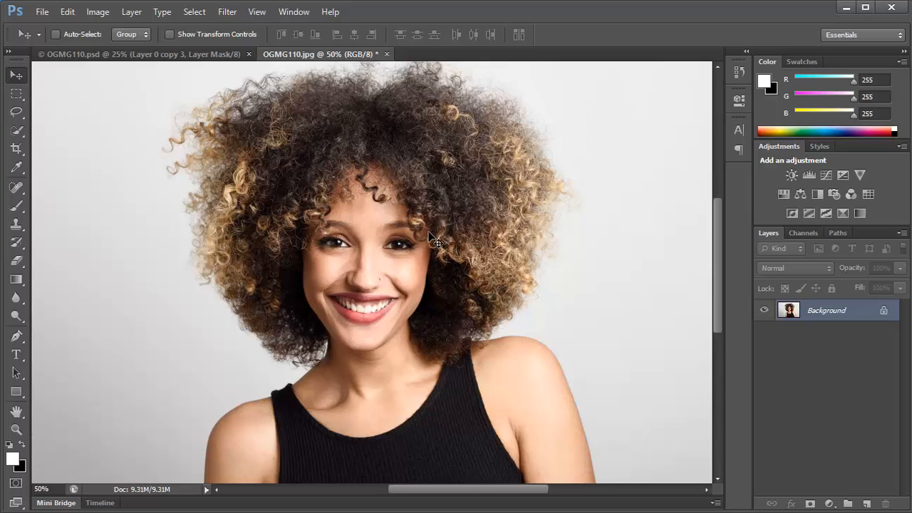
{"action": "scroll", "coordinate": [430, 235], "scroll_direction": "down", "scroll_amount": 2}
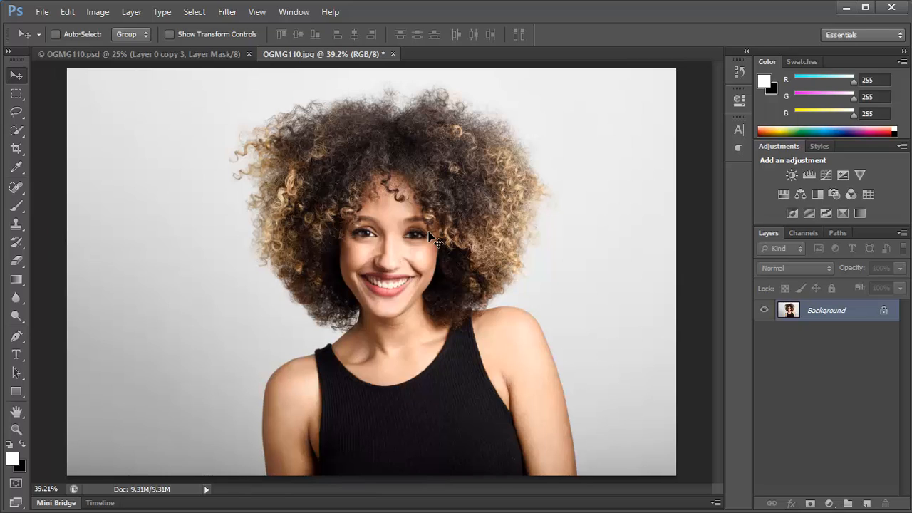
{"action": "left_click_drag", "start_coordinate": [847, 319], "coordinate": [867, 504]}
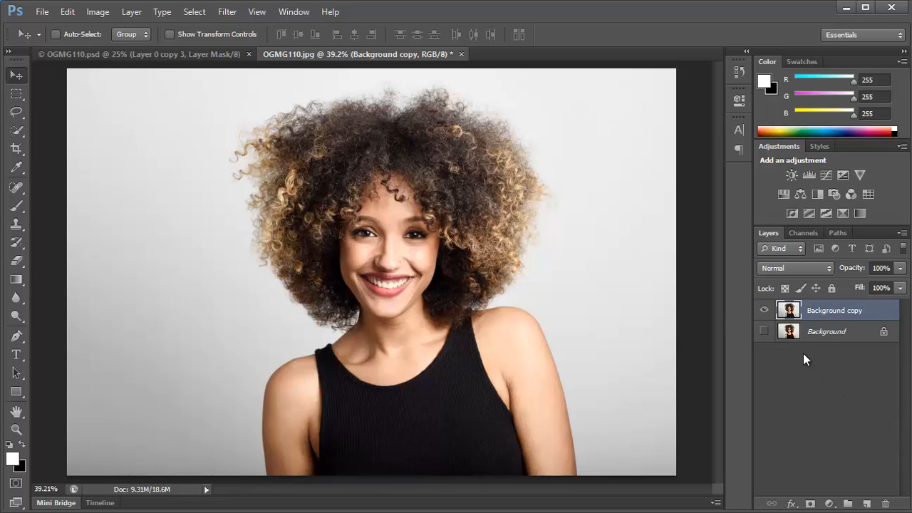
Step: Select the woman's body, face and most of her curly hair with the Quick Selection tool
{"action": "left_click", "coordinate": [15, 131]}
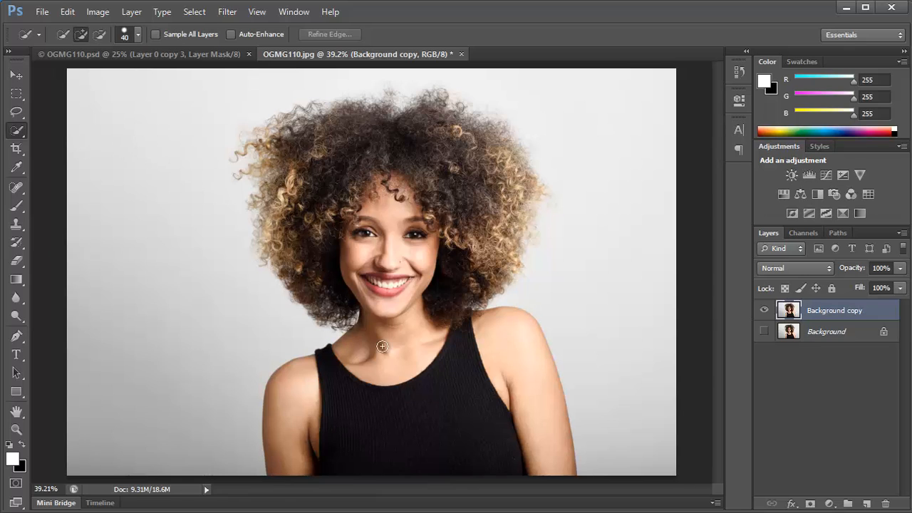
{"action": "mouse_move", "coordinate": [382, 347]}
{"action": "left_mouse_down"}
{"action": "mouse_move", "coordinate": [388, 300]}
{"action": "mouse_move", "coordinate": [386, 358]}
{"action": "mouse_move", "coordinate": [387, 221]}
{"action": "mouse_move", "coordinate": [378, 252]}
{"action": "mouse_move", "coordinate": [430, 193]}
{"action": "mouse_move", "coordinate": [405, 158]}
{"action": "mouse_move", "coordinate": [317, 387]}
{"action": "mouse_move", "coordinate": [436, 422]}
{"action": "mouse_move", "coordinate": [482, 346]}
{"action": "left_mouse_up"}
{"action": "mouse_move", "coordinate": [446, 319]}
{"action": "left_mouse_down"}
{"action": "mouse_move", "coordinate": [498, 202]}
{"action": "mouse_move", "coordinate": [488, 208]}
{"action": "mouse_move", "coordinate": [446, 179]}
{"action": "mouse_move", "coordinate": [285, 141]}
{"action": "mouse_move", "coordinate": [267, 159]}
{"action": "mouse_move", "coordinate": [296, 183]}
{"action": "mouse_move", "coordinate": [296, 213]}
{"action": "mouse_move", "coordinate": [275, 222]}
{"action": "left_mouse_up"}
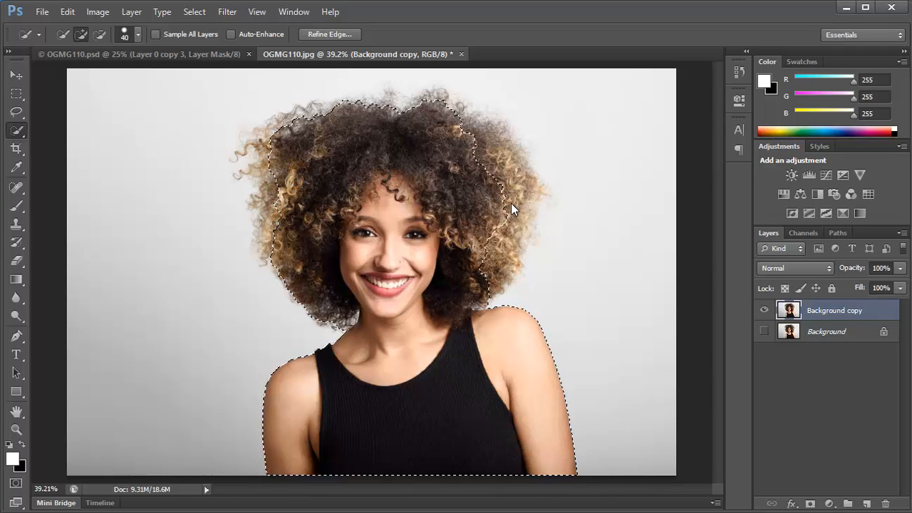
{"action": "mouse_move", "coordinate": [278, 185]}
{"action": "left_mouse_down"}
{"action": "mouse_move", "coordinate": [277, 261]}
{"action": "mouse_move", "coordinate": [268, 247]}
{"action": "mouse_move", "coordinate": [259, 161]}
{"action": "left_mouse_up"}
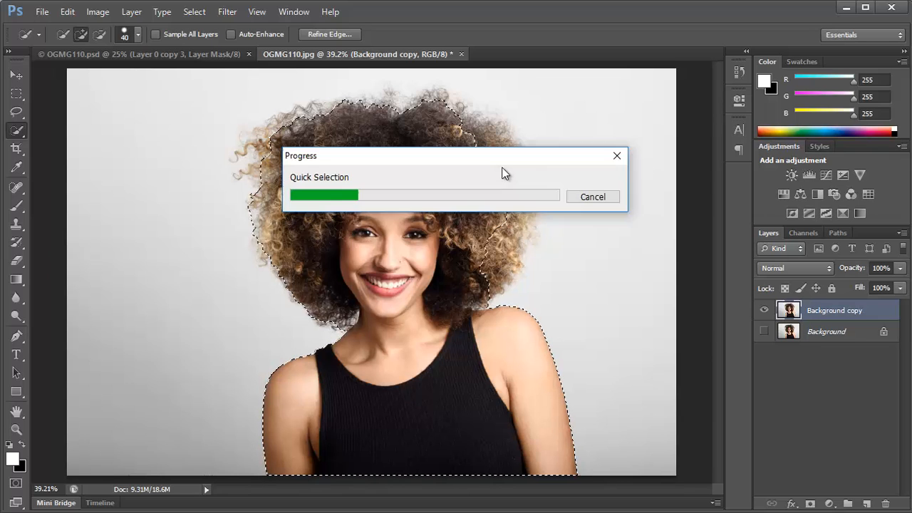
Step: Extend the quick selection over the outer curls on both sides and across the top of the hair
{"action": "scroll", "coordinate": [502, 173], "scroll_direction": "up", "scroll_amount": 2}
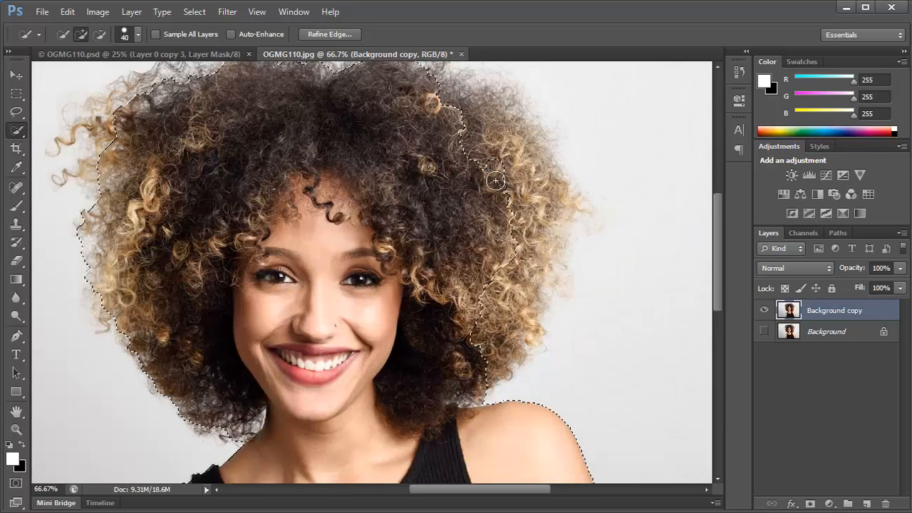
{"action": "left_click_drag", "start_coordinate": [495, 181], "coordinate": [508, 159]}
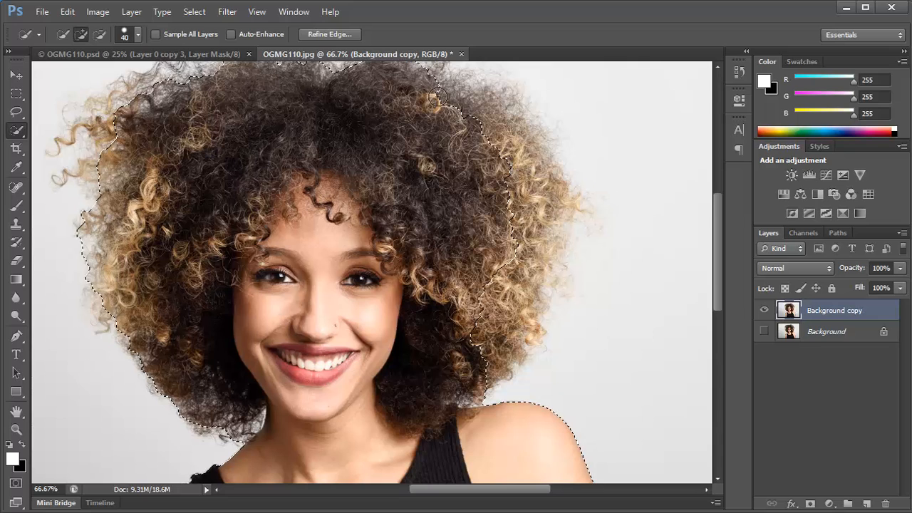
{"action": "mouse_move", "coordinate": [437, 97]}
{"action": "left_mouse_down"}
{"action": "mouse_move", "coordinate": [493, 118]}
{"action": "mouse_move", "coordinate": [529, 151]}
{"action": "mouse_move", "coordinate": [552, 205]}
{"action": "mouse_move", "coordinate": [519, 322]}
{"action": "mouse_move", "coordinate": [533, 337]}
{"action": "mouse_move", "coordinate": [515, 246]}
{"action": "mouse_move", "coordinate": [541, 287]}
{"action": "mouse_move", "coordinate": [541, 253]}
{"action": "mouse_move", "coordinate": [571, 206]}
{"action": "mouse_move", "coordinate": [523, 135]}
{"action": "left_mouse_up"}
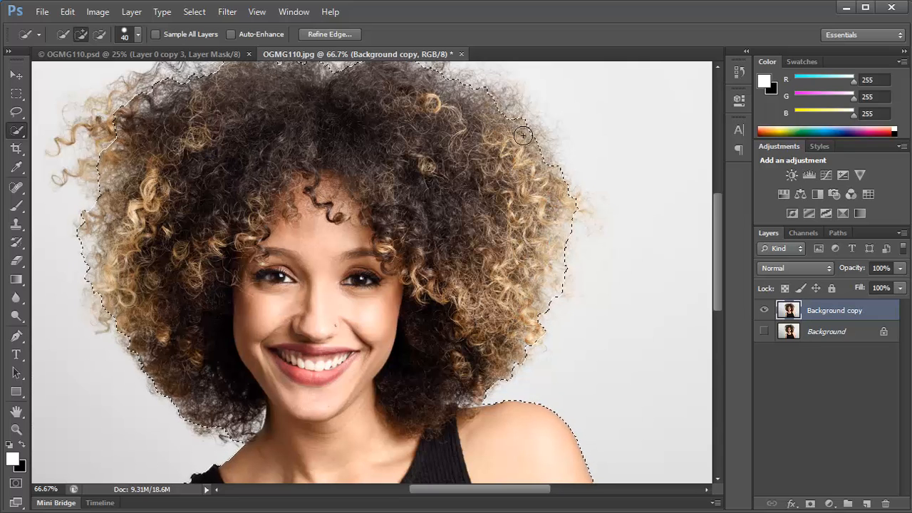
{"action": "scroll", "coordinate": [442, 86], "scroll_direction": "up", "scroll_amount": 1}
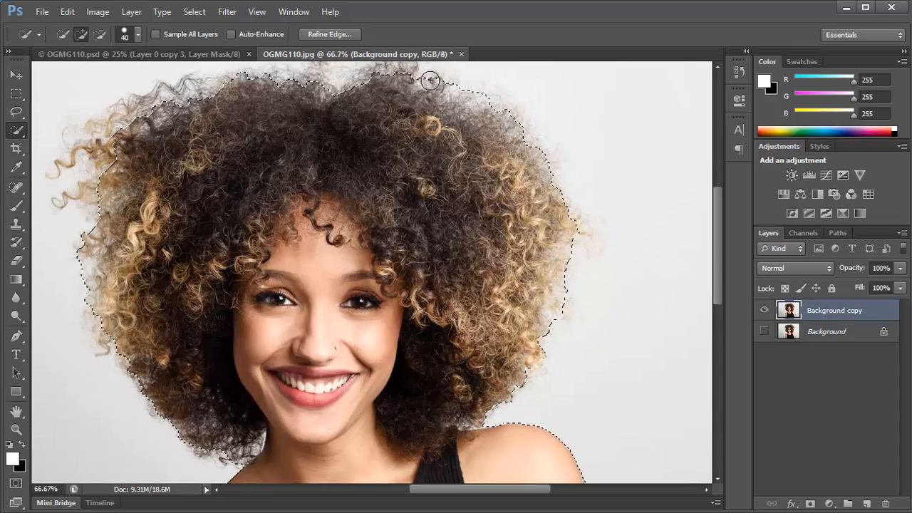
{"action": "scroll", "coordinate": [430, 80], "scroll_direction": "up", "scroll_amount": 1}
{"action": "mouse_move", "coordinate": [428, 82]}
{"action": "left_mouse_down"}
{"action": "mouse_move", "coordinate": [165, 126]}
{"action": "mouse_move", "coordinate": [89, 196]}
{"action": "mouse_move", "coordinate": [93, 263]}
{"action": "left_mouse_up"}
{"action": "scroll", "coordinate": [110, 315], "scroll_direction": "down", "scroll_amount": 2}
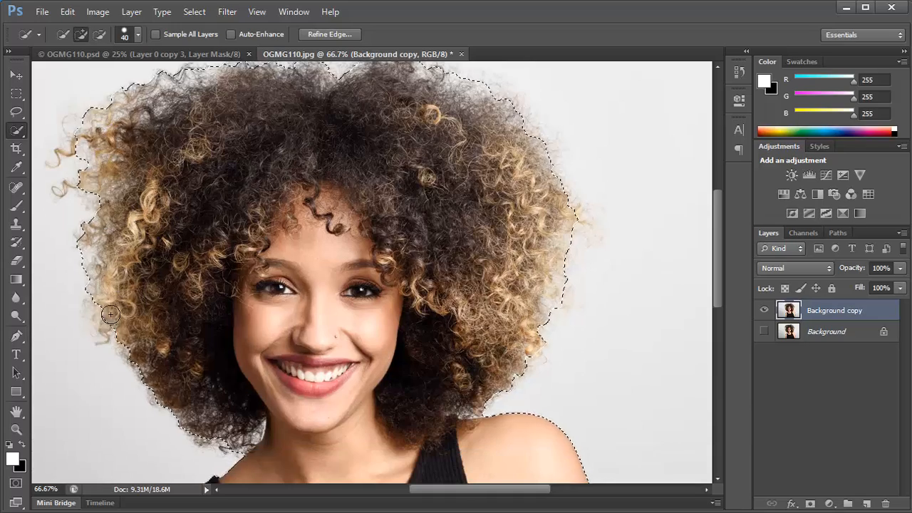
Step: Reduce the Quick Selection brush size to 9 and add the stray curls on the hair's left edge to the selection
{"action": "scroll", "coordinate": [111, 314], "scroll_direction": "down", "scroll_amount": 3}
{"action": "scroll", "coordinate": [409, 240], "scroll_direction": "down", "scroll_amount": 2}
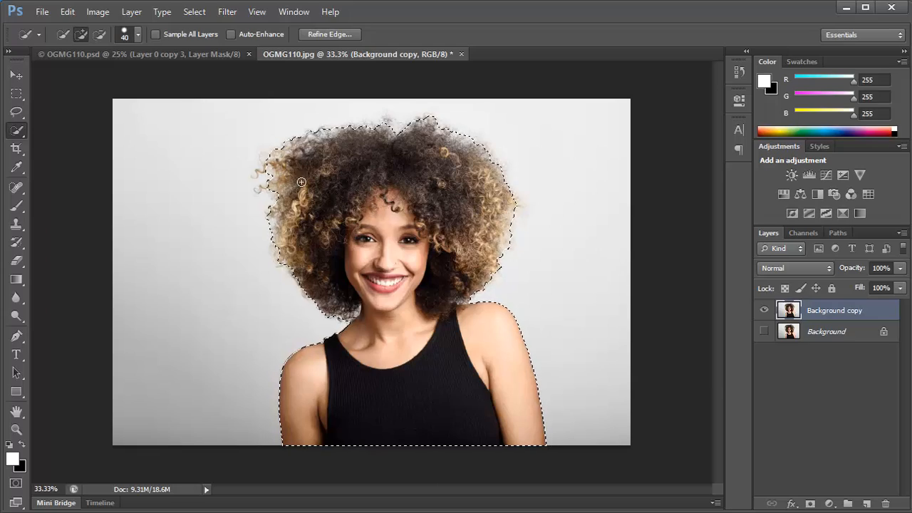
{"action": "scroll", "coordinate": [342, 171], "scroll_direction": "up", "scroll_amount": 2}
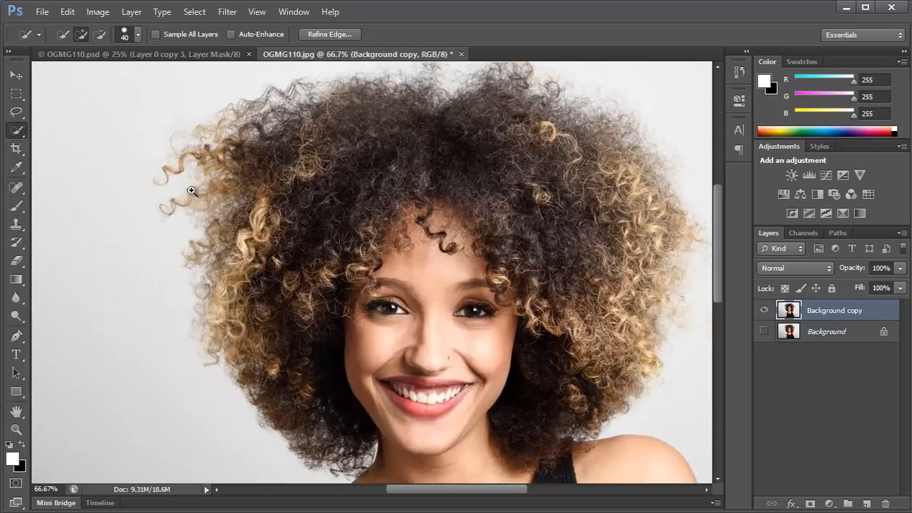
{"action": "scroll", "coordinate": [192, 191], "scroll_direction": "up", "scroll_amount": 2}
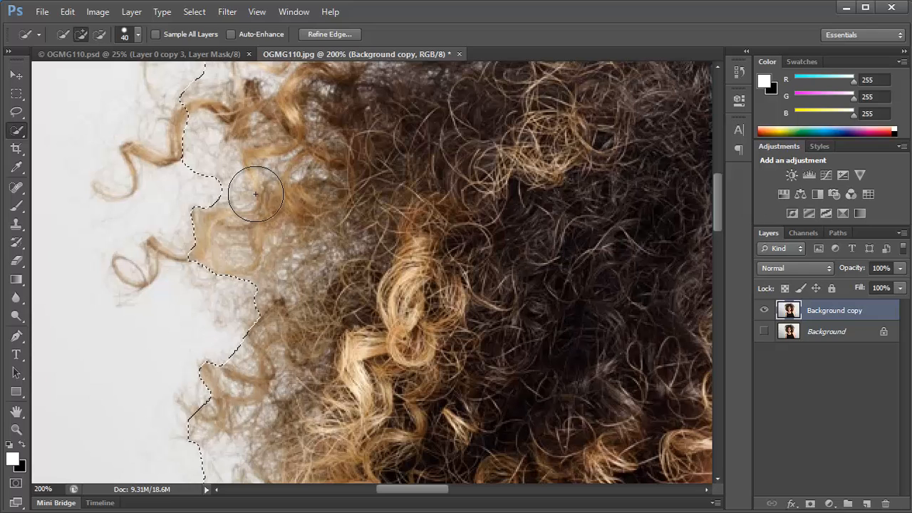
{"action": "key", "text": "bracketleft"}
{"action": "key", "text": "bracketleft"}
{"action": "key", "text": "bracketleft"}
{"action": "key", "text": "bracketleft"}
{"action": "key", "text": "bracketleft"}
{"action": "key", "text": "bracketleft"}
{"action": "key", "text": "bracketleft"}
{"action": "mouse_move", "coordinate": [173, 139]}
{"action": "left_mouse_down"}
{"action": "mouse_move", "coordinate": [158, 160]}
{"action": "mouse_move", "coordinate": [128, 149]}
{"action": "mouse_move", "coordinate": [183, 159]}
{"action": "mouse_move", "coordinate": [203, 220]}
{"action": "mouse_move", "coordinate": [196, 253]}
{"action": "mouse_move", "coordinate": [177, 262]}
{"action": "mouse_move", "coordinate": [153, 243]}
{"action": "mouse_move", "coordinate": [159, 271]}
{"action": "mouse_move", "coordinate": [106, 226]}
{"action": "mouse_move", "coordinate": [118, 194]}
{"action": "mouse_move", "coordinate": [126, 276]}
{"action": "left_mouse_up"}
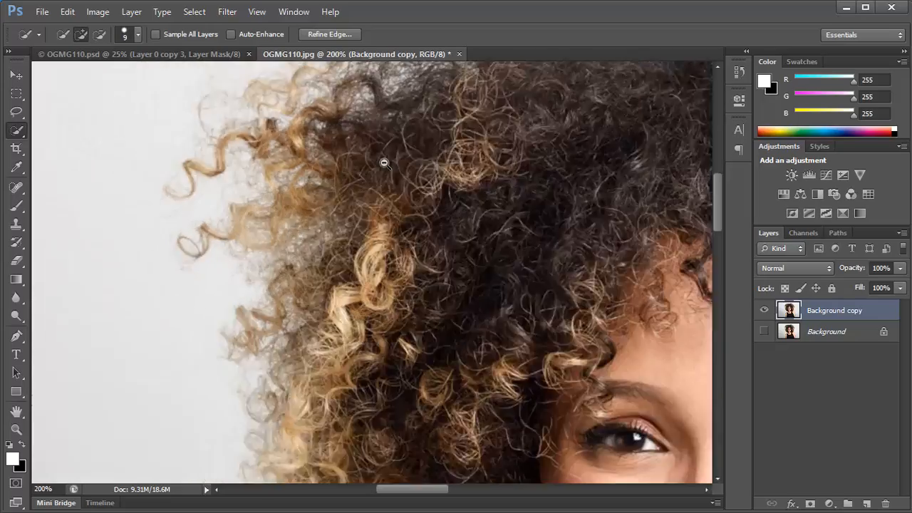
Step: Open Refine Edge for the selection of the woman and look through its view modes
{"action": "scroll", "coordinate": [383, 163], "scroll_direction": "down", "scroll_amount": 2}
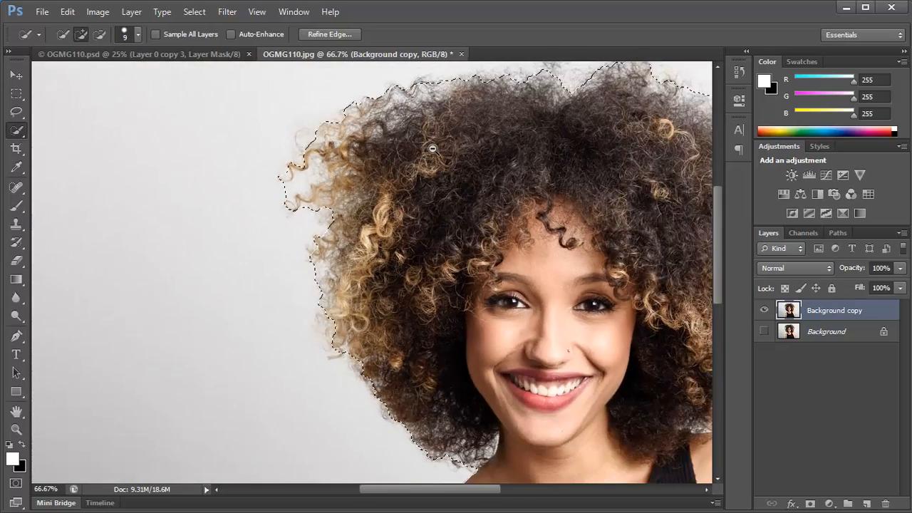
{"action": "left_click", "coordinate": [648, 204], "text": "alt"}
{"action": "left_click_drag", "start_coordinate": [652, 215], "coordinate": [518, 214]}
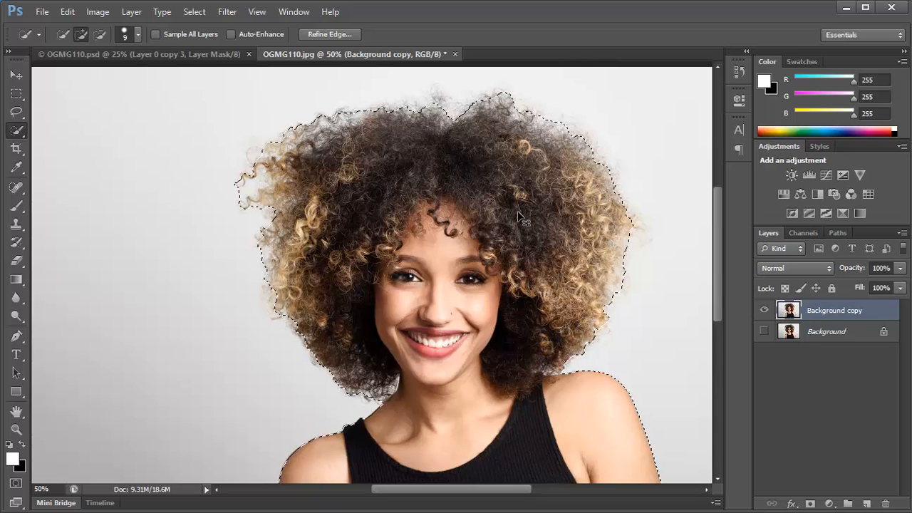
{"action": "scroll", "coordinate": [518, 213], "scroll_direction": "down", "scroll_amount": 2}
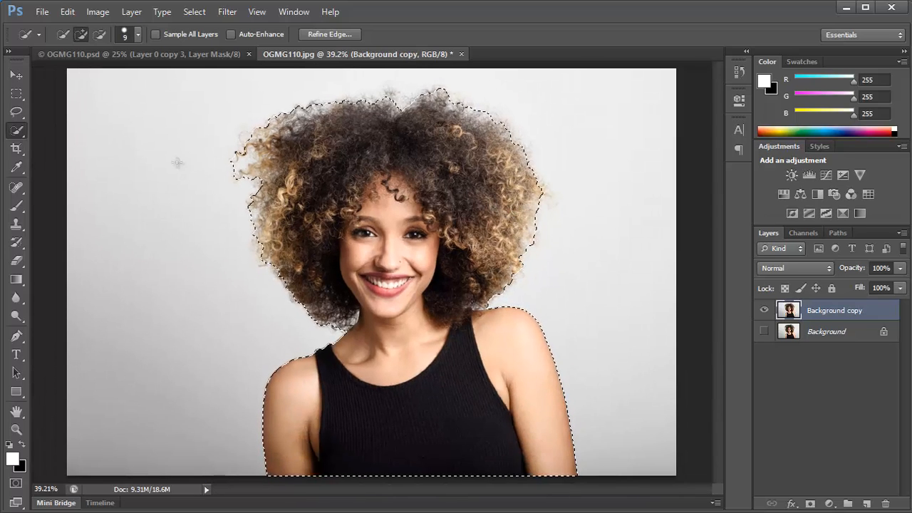
{"action": "left_click", "coordinate": [20, 76]}
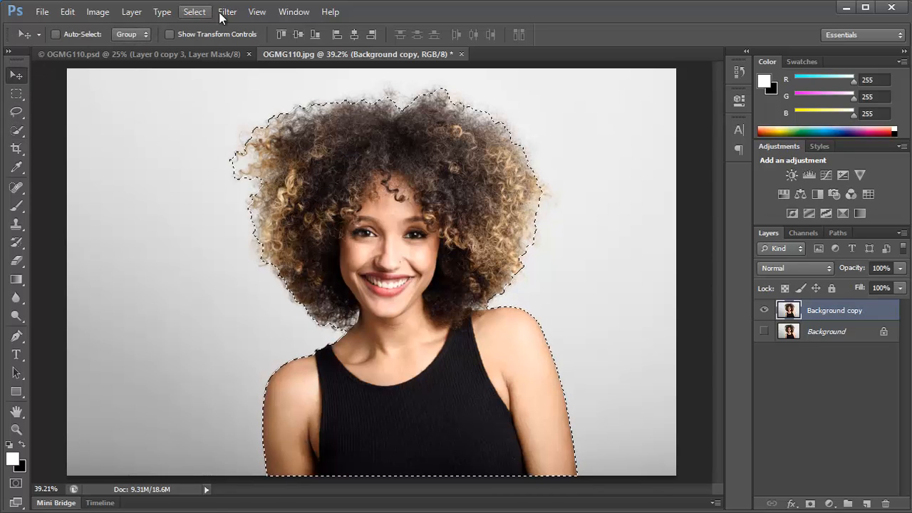
{"action": "left_click", "coordinate": [196, 13]}
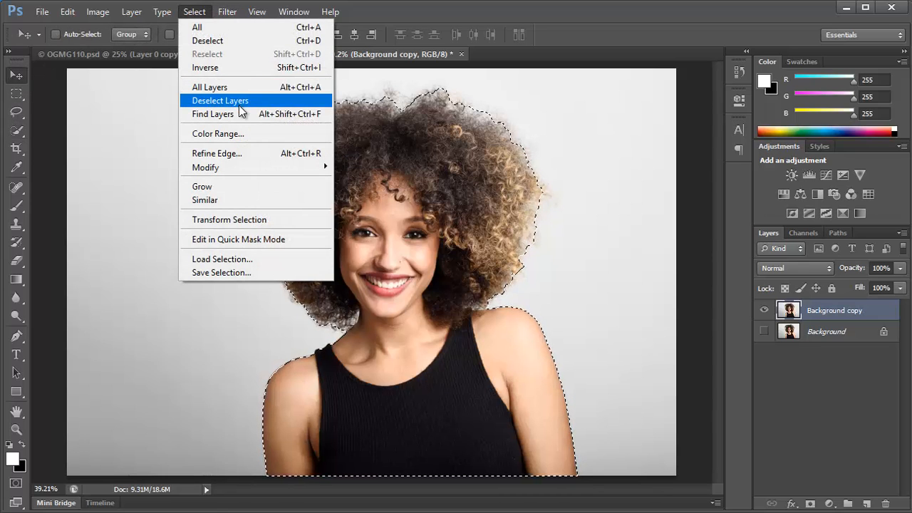
{"action": "left_click", "coordinate": [250, 152]}
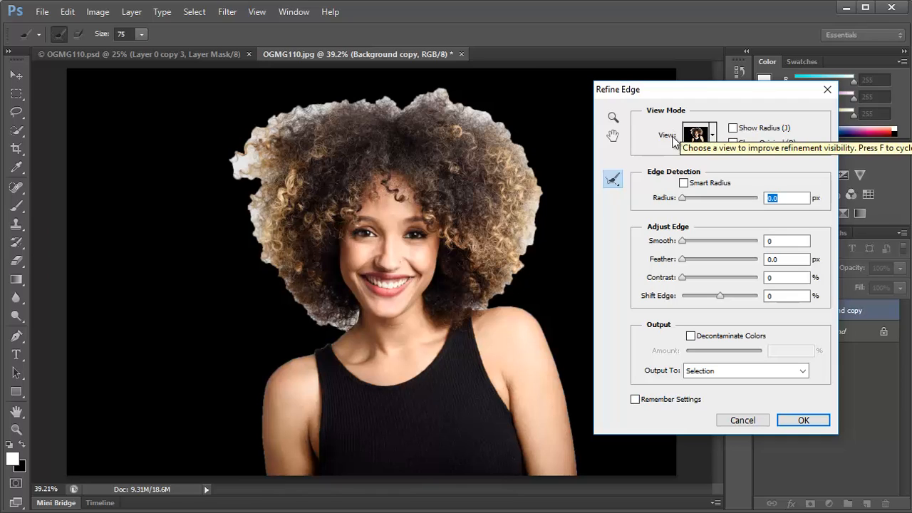
{"action": "left_click", "coordinate": [712, 136]}
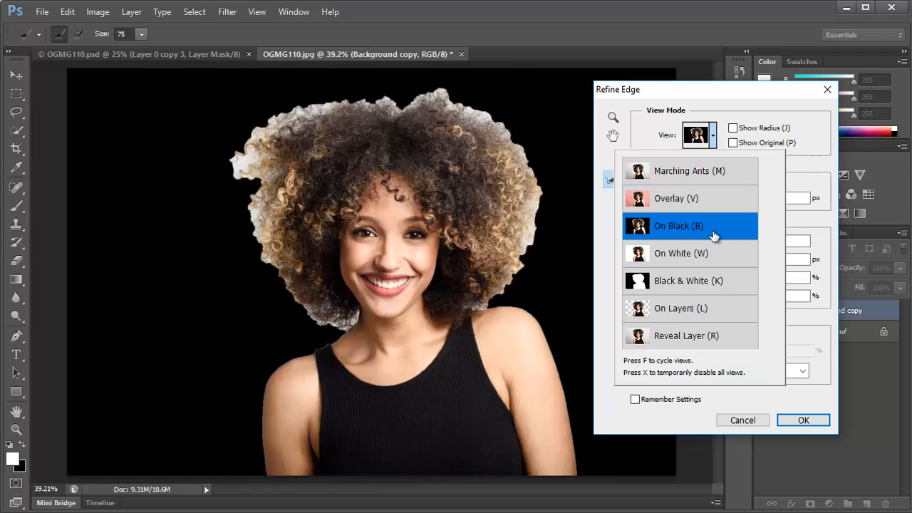
{"action": "left_click", "coordinate": [836, 160]}
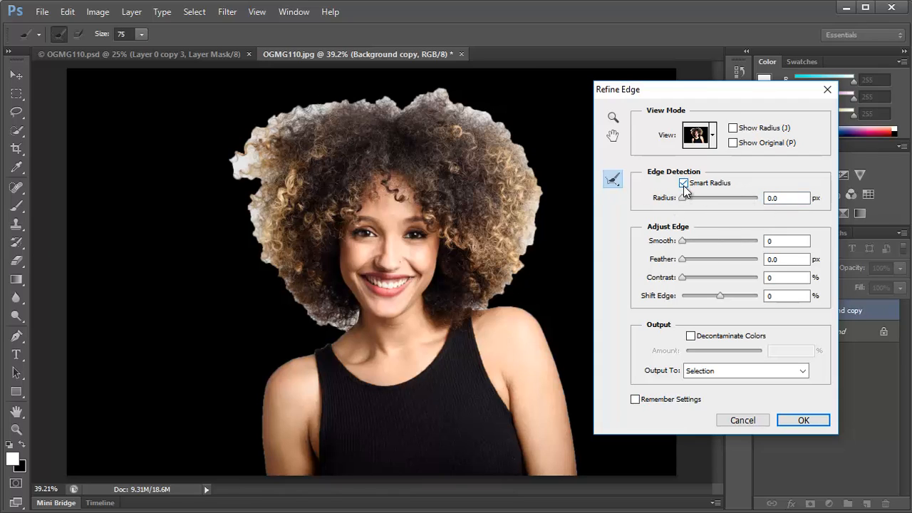
Step: Enable Smart Radius and set the edge detection radius to 43.7 px
{"action": "left_click", "coordinate": [684, 184]}
{"action": "left_click_drag", "start_coordinate": [695, 198], "coordinate": [751, 202]}
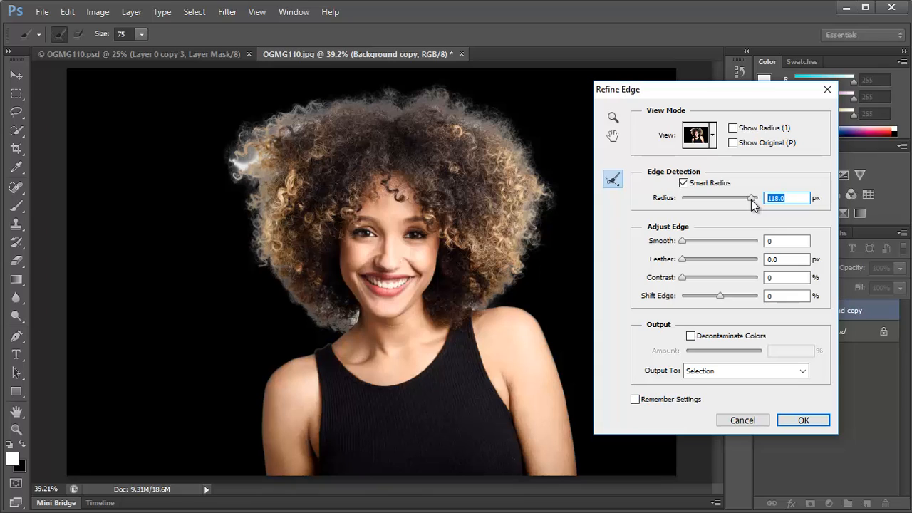
{"action": "left_click", "coordinate": [732, 199]}
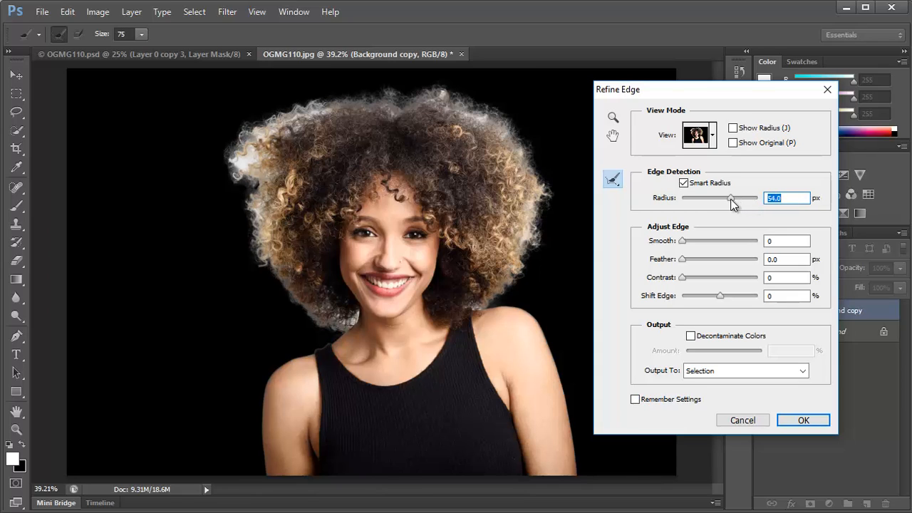
{"action": "mouse_move", "coordinate": [732, 202]}
{"action": "left_mouse_down"}
{"action": "mouse_move", "coordinate": [715, 204]}
{"action": "mouse_move", "coordinate": [727, 201]}
{"action": "left_mouse_up"}
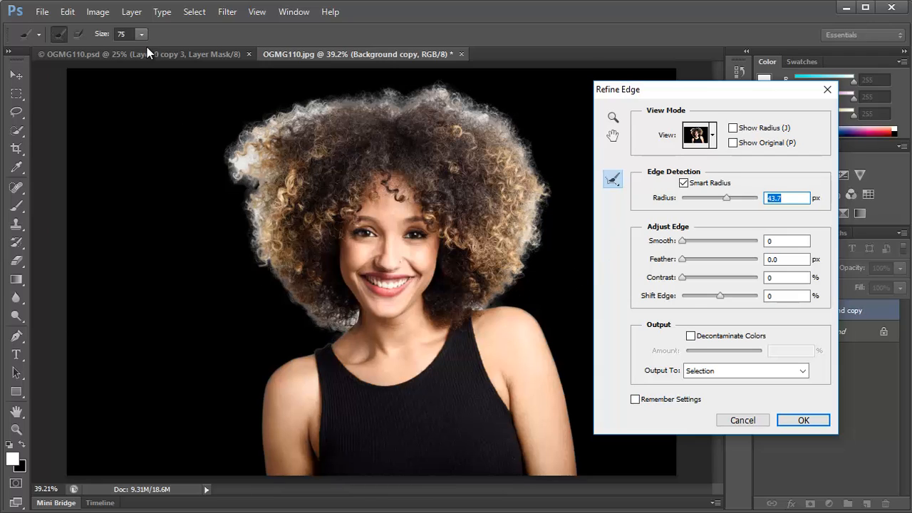
Step: Set the Refine Radius brush size to 104 and brush around the outer edge of the hair
{"action": "left_click_drag", "start_coordinate": [142, 37], "coordinate": [188, 49]}
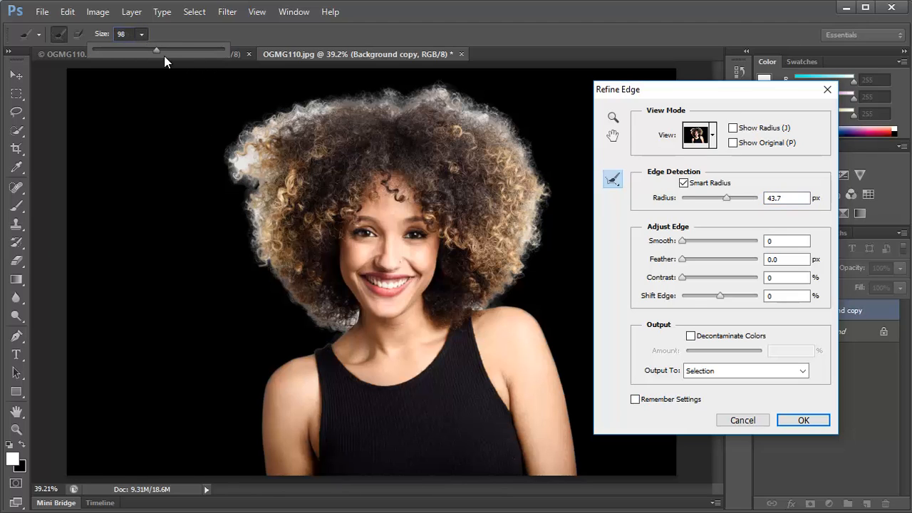
{"action": "left_click", "coordinate": [160, 50]}
{"action": "key", "text": "Return"}
{"action": "mouse_move", "coordinate": [345, 315]}
{"action": "left_mouse_down"}
{"action": "mouse_move", "coordinate": [300, 296]}
{"action": "mouse_move", "coordinate": [259, 244]}
{"action": "mouse_move", "coordinate": [257, 200]}
{"action": "mouse_move", "coordinate": [239, 166]}
{"action": "mouse_move", "coordinate": [240, 150]}
{"action": "mouse_move", "coordinate": [280, 114]}
{"action": "mouse_move", "coordinate": [365, 94]}
{"action": "mouse_move", "coordinate": [438, 91]}
{"action": "mouse_move", "coordinate": [492, 111]}
{"action": "mouse_move", "coordinate": [515, 130]}
{"action": "mouse_move", "coordinate": [536, 172]}
{"action": "mouse_move", "coordinate": [540, 223]}
{"action": "mouse_move", "coordinate": [505, 286]}
{"action": "mouse_move", "coordinate": [476, 296]}
{"action": "mouse_move", "coordinate": [518, 267]}
{"action": "left_mouse_up"}
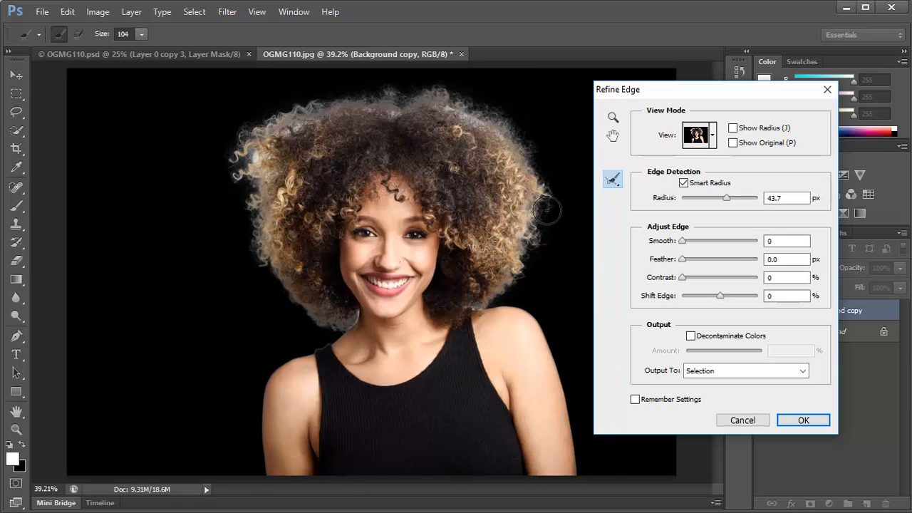
Step: Set the edge detection radius to 3.1 px and brush over the pale fringes along the hair's left side and top
{"action": "left_click", "coordinate": [695, 201]}
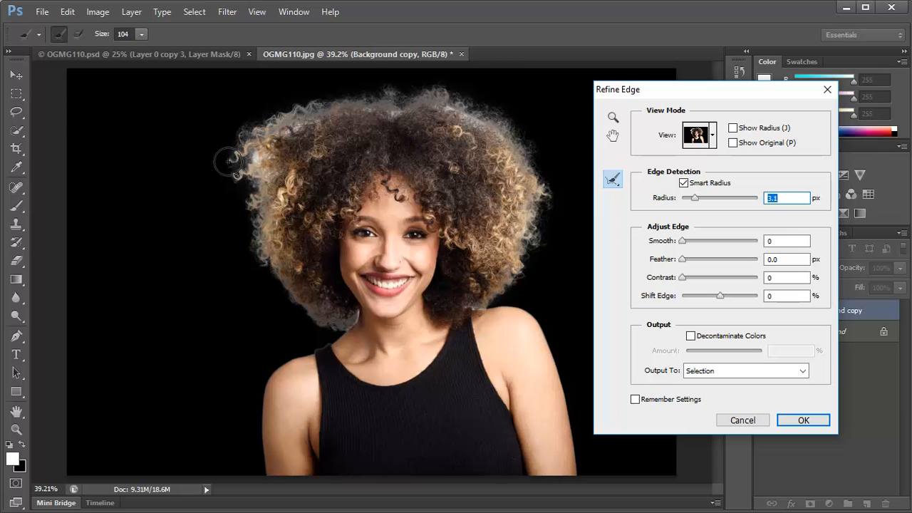
{"action": "mouse_move", "coordinate": [253, 161]}
{"action": "left_mouse_down"}
{"action": "mouse_move", "coordinate": [270, 125]}
{"action": "mouse_move", "coordinate": [304, 105]}
{"action": "mouse_move", "coordinate": [336, 116]}
{"action": "mouse_move", "coordinate": [288, 131]}
{"action": "left_mouse_up"}
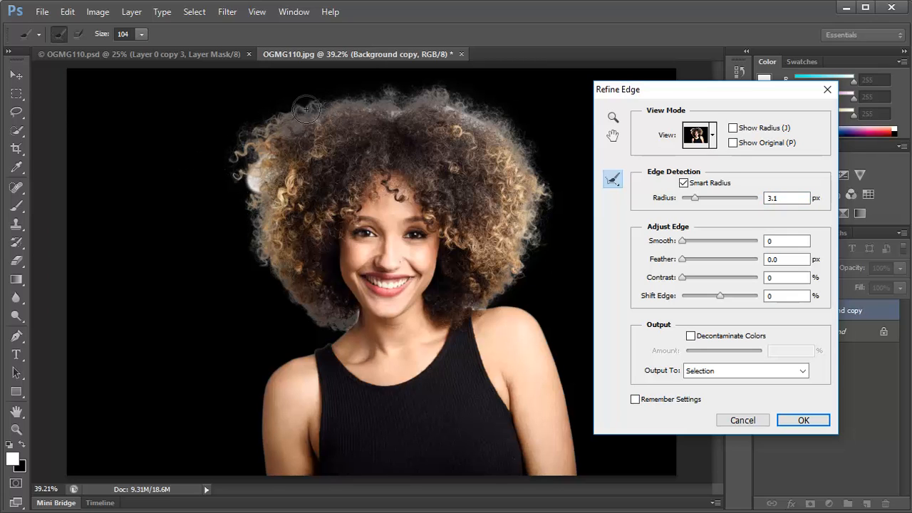
{"action": "left_click_drag", "start_coordinate": [510, 132], "coordinate": [461, 91]}
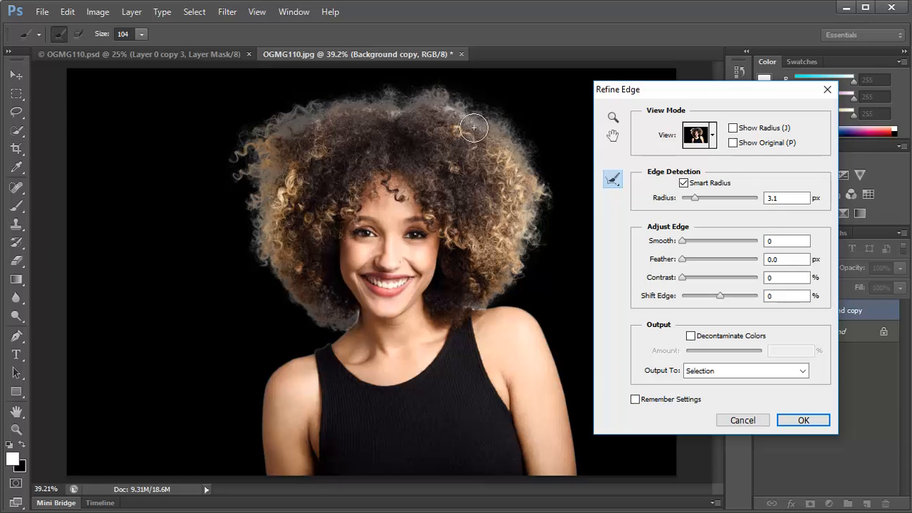
{"action": "mouse_move", "coordinate": [481, 130]}
{"action": "left_mouse_down"}
{"action": "mouse_move", "coordinate": [463, 106]}
{"action": "mouse_move", "coordinate": [403, 110]}
{"action": "left_mouse_up"}
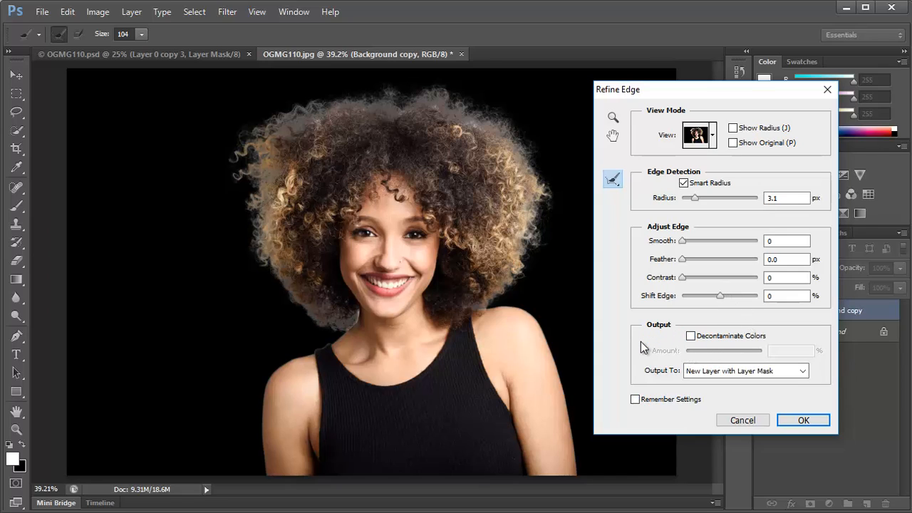
Step: Enable Decontaminate Colors for the refined edge, try its range, and set the amount to 48%
{"action": "left_click", "coordinate": [689, 337]}
{"action": "left_click_drag", "start_coordinate": [724, 351], "coordinate": [674, 354]}
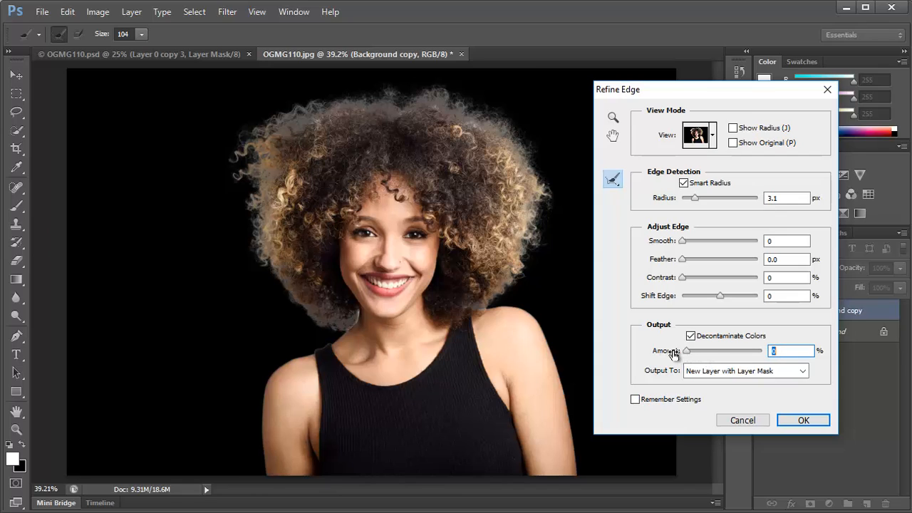
{"action": "left_click", "coordinate": [755, 352]}
{"action": "left_click_drag", "start_coordinate": [755, 354], "coordinate": [680, 354]}
{"action": "left_click", "coordinate": [722, 351]}
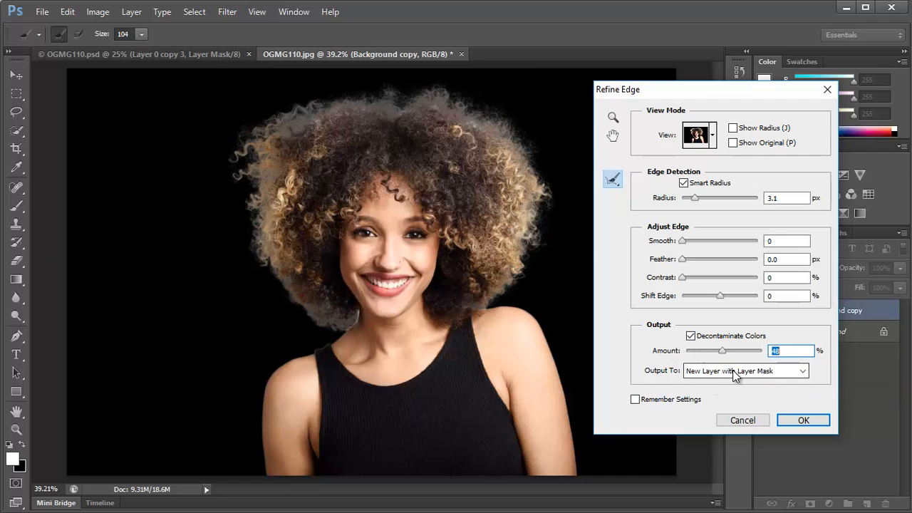
Step: Output the refined selection to a new layer with layer mask and compare the cutout against the Background copy layer
{"action": "left_click", "coordinate": [743, 376]}
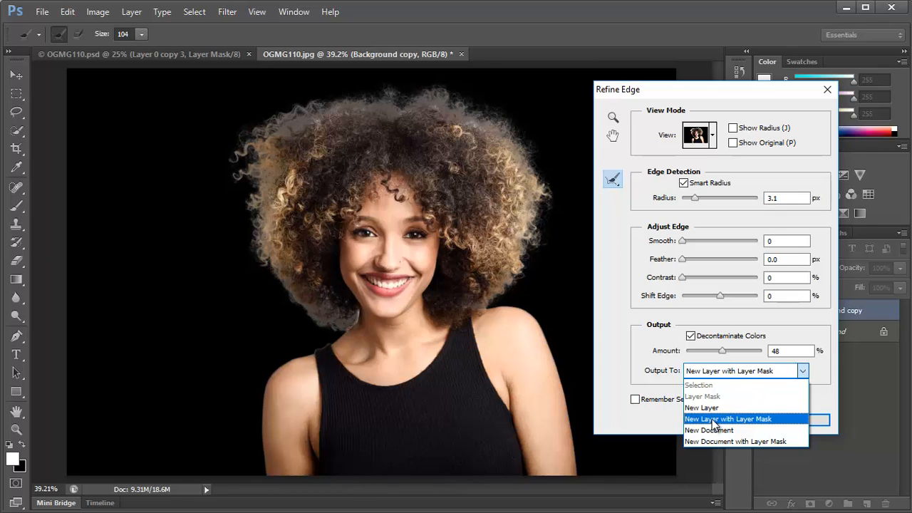
{"action": "left_click", "coordinate": [713, 422]}
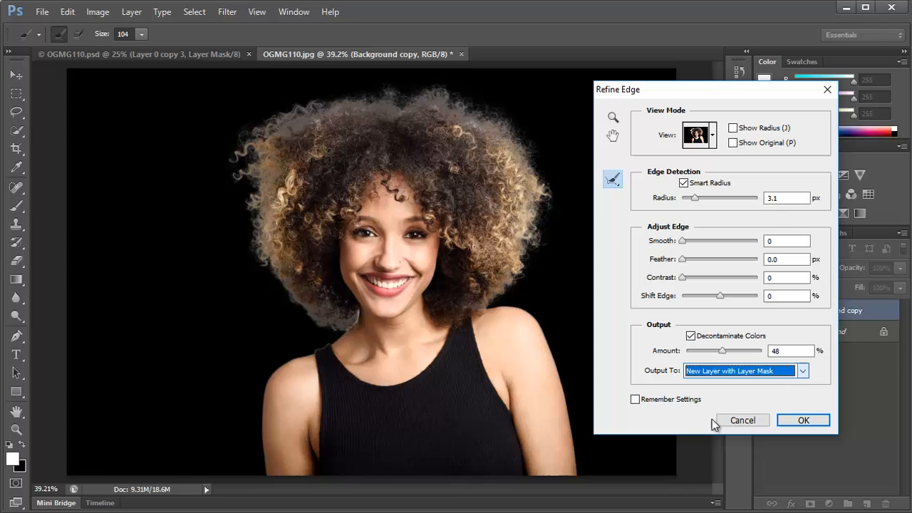
{"action": "left_click", "coordinate": [804, 421]}
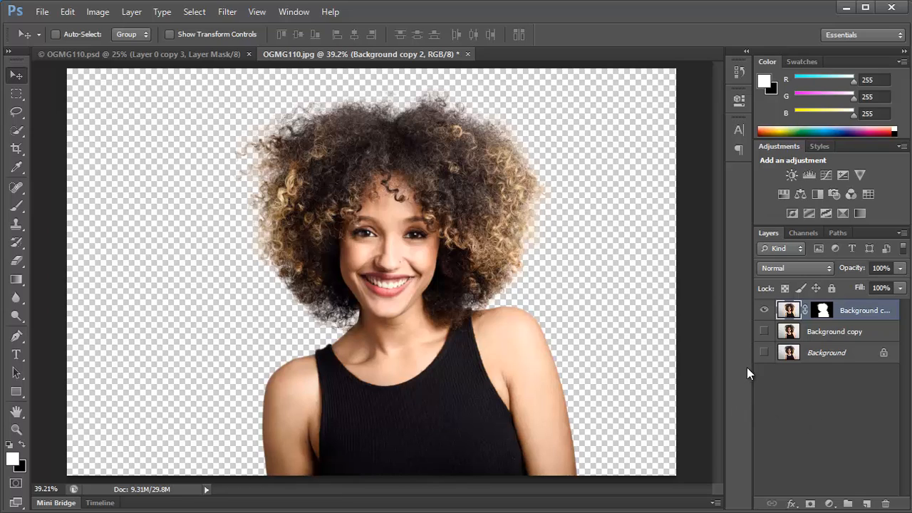
{"action": "left_click", "coordinate": [764, 331]}
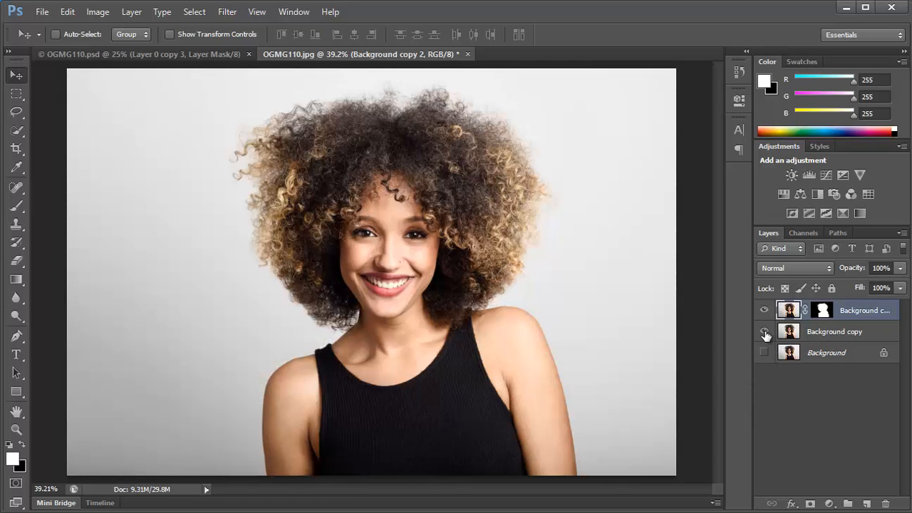
{"action": "left_click", "coordinate": [764, 331]}
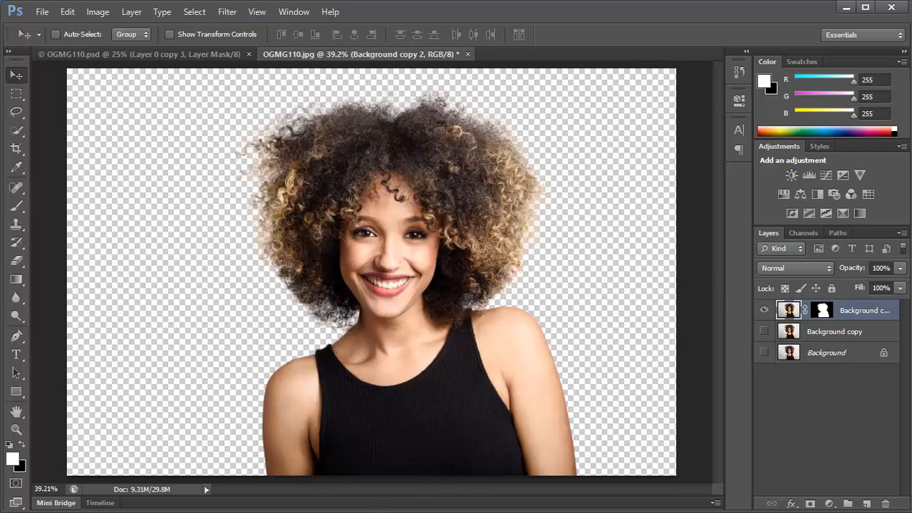
Step: Place the spring-tree-flowers-meadow-60006 image from the Photoshop tutorials folder into the document and put its layer beneath the woman's cutout
{"action": "mouse_move", "coordinate": [338, 512]}
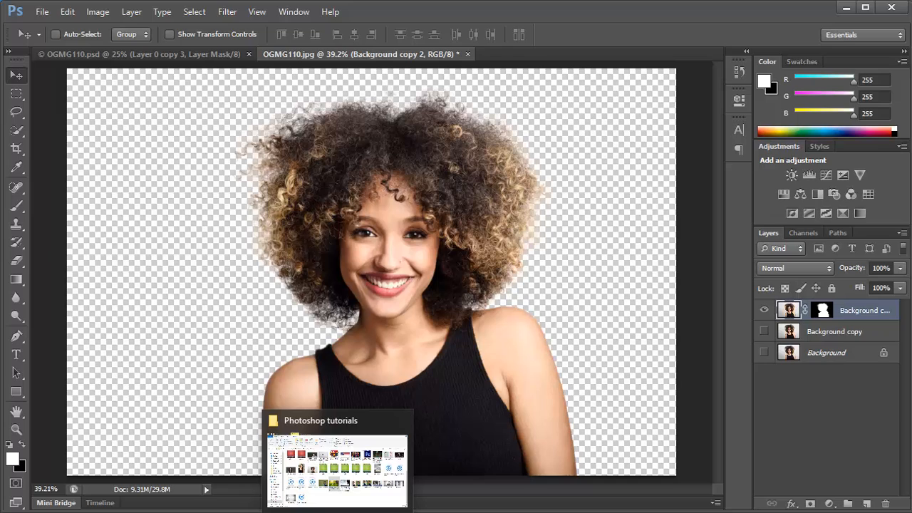
{"action": "left_click", "coordinate": [410, 493]}
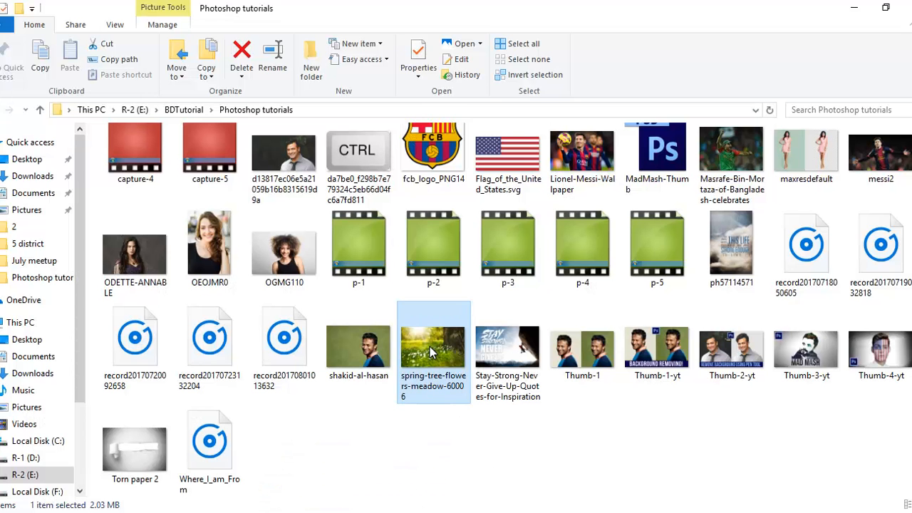
{"action": "left_click_drag", "start_coordinate": [431, 352], "coordinate": [608, 311]}
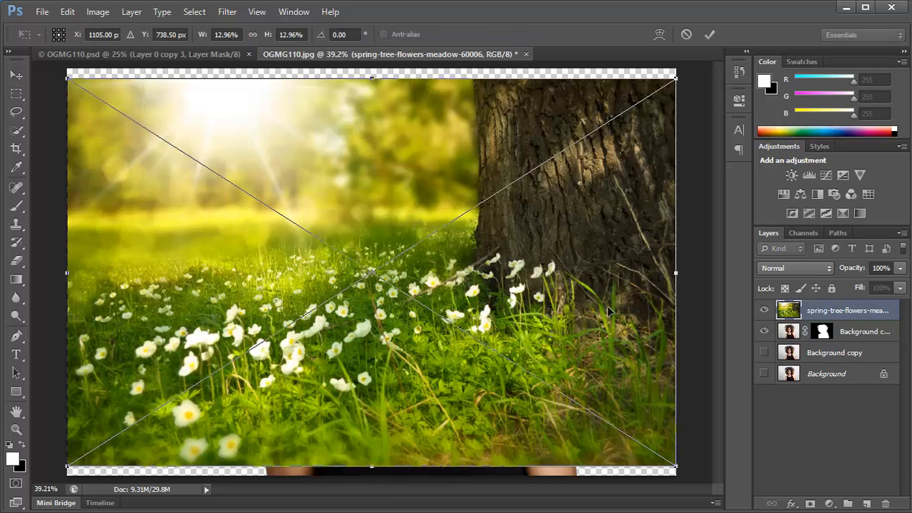
{"action": "key", "text": "Return"}
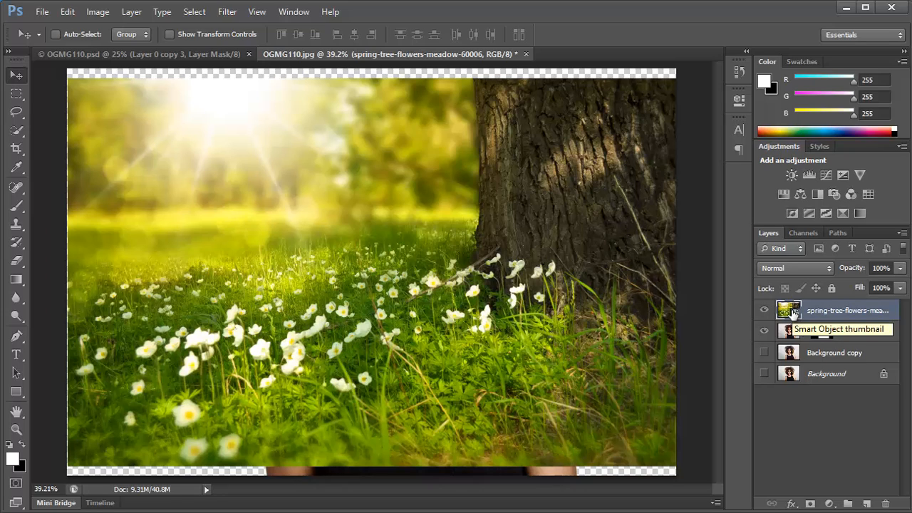
{"action": "left_click_drag", "start_coordinate": [793, 313], "coordinate": [796, 344]}
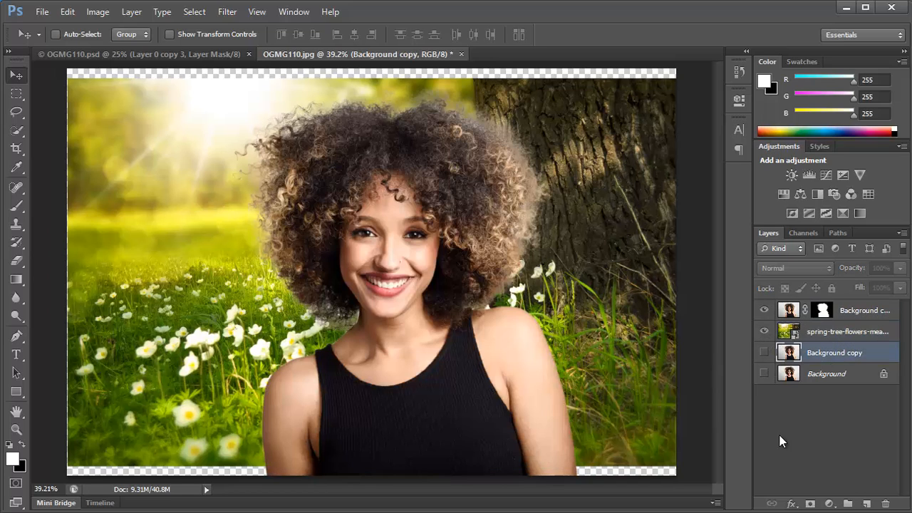
Step: Scale the woman's cutout down proportionally and position it over the meadow's left half, resting on the meadow's lower edge
{"action": "left_click", "coordinate": [791, 314]}
{"action": "left_click_drag", "start_coordinate": [403, 378], "coordinate": [249, 367]}
{"action": "key", "text": "ctrl+t"}
{"action": "left_click_drag", "start_coordinate": [524, 68], "coordinate": [478, 86]}
{"action": "key", "text": "Return"}
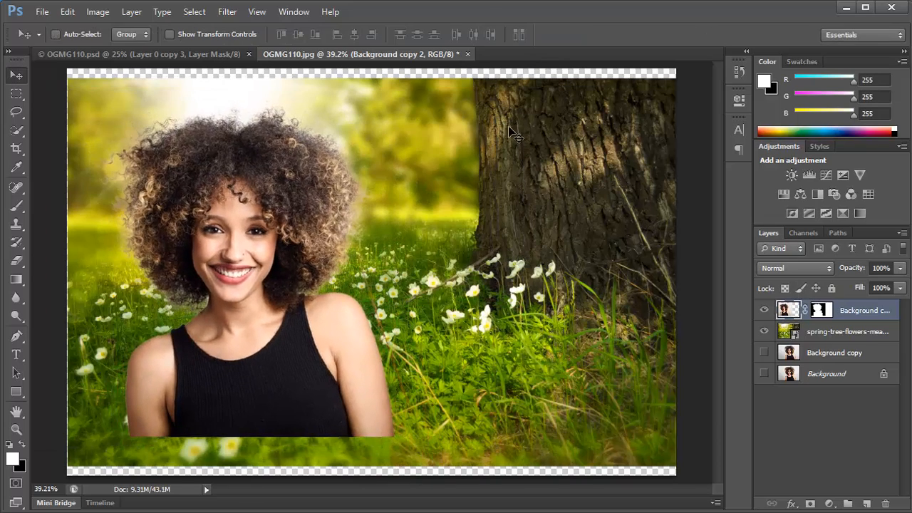
{"action": "left_click_drag", "start_coordinate": [287, 309], "coordinate": [284, 339]}
{"action": "left_click_drag", "start_coordinate": [497, 213], "coordinate": [489, 214]}
Step: Copy the left half of the meadow image to a new layer using a rectangular selection and hide the original meadow layer
{"action": "left_click", "coordinate": [789, 329]}
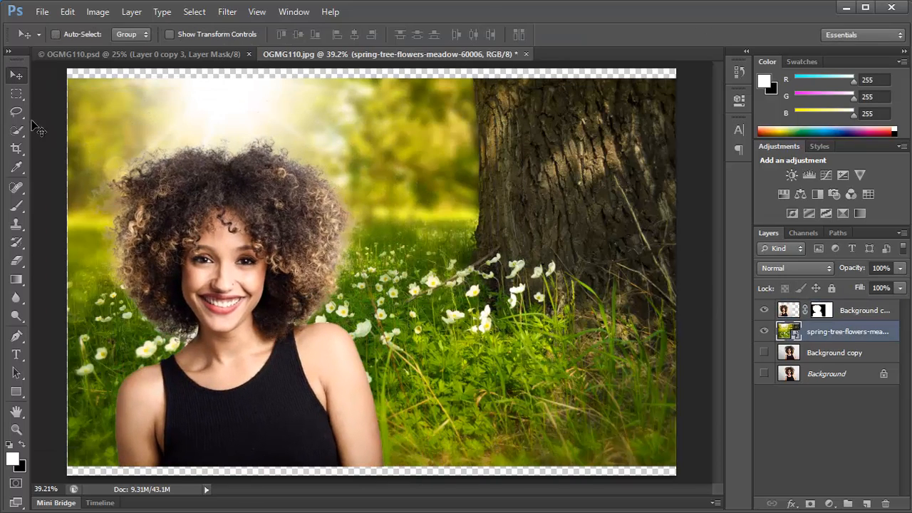
{"action": "left_click", "coordinate": [16, 93]}
{"action": "left_click_drag", "start_coordinate": [395, 68], "coordinate": [677, 476]}
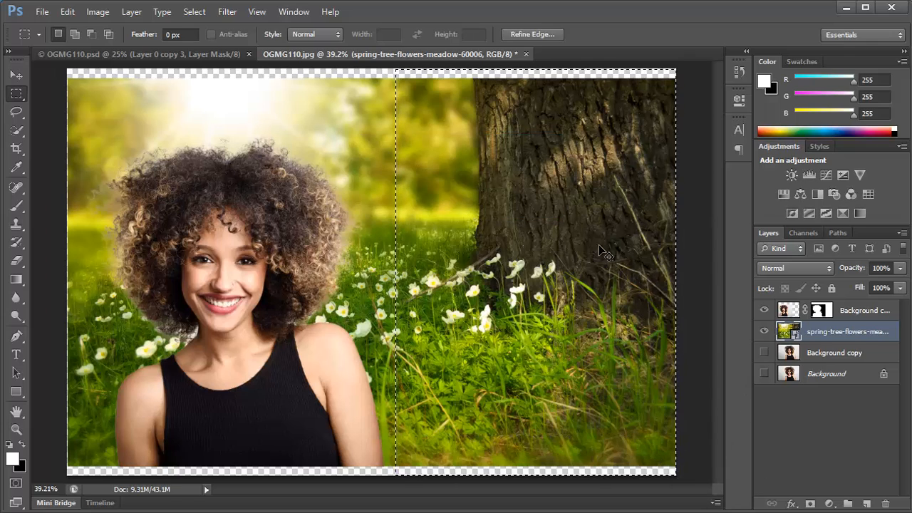
{"action": "left_click", "coordinate": [319, 98]}
{"action": "left_click_drag", "start_coordinate": [387, 71], "coordinate": [14, 449]}
{"action": "key", "text": "ctrl+j"}
{"action": "left_click", "coordinate": [764, 353]}
Step: Nudge the woman's cutout left to centre it over the cropped meadow piece
{"action": "left_click", "coordinate": [15, 75]}
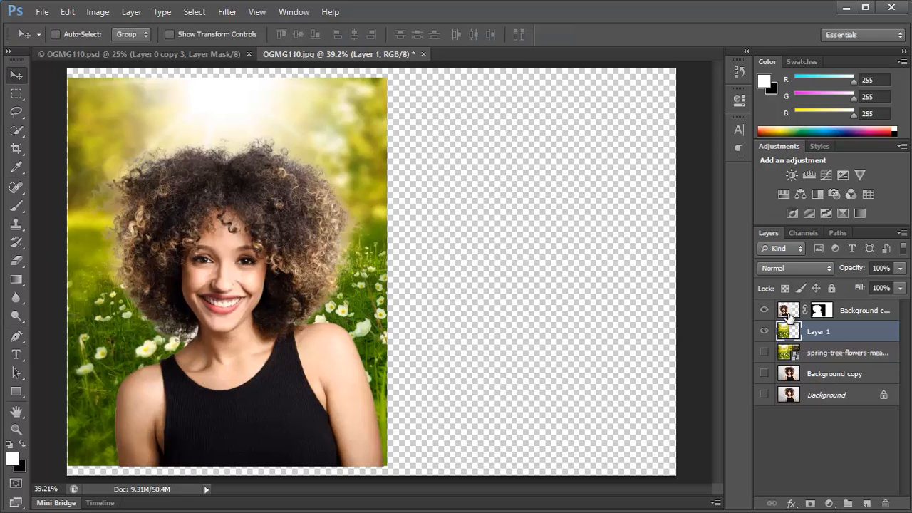
{"action": "left_click", "coordinate": [788, 313]}
{"action": "key", "text": "shift+Left"}
{"action": "key", "text": "shift+Left"}
{"action": "key", "text": "shift+Left"}
{"action": "key", "text": "shift+Left"}
{"action": "key", "text": "shift+Left"}
{"action": "key", "text": "shift+Left"}
{"action": "key", "text": "shift+Left"}
Step: Move the cutout and meadow piece together down to the canvas's lower edge and place a duplicate cutout over the empty right half
{"action": "left_click", "coordinate": [821, 340]}
{"action": "key", "text": "alt+shift+]"}
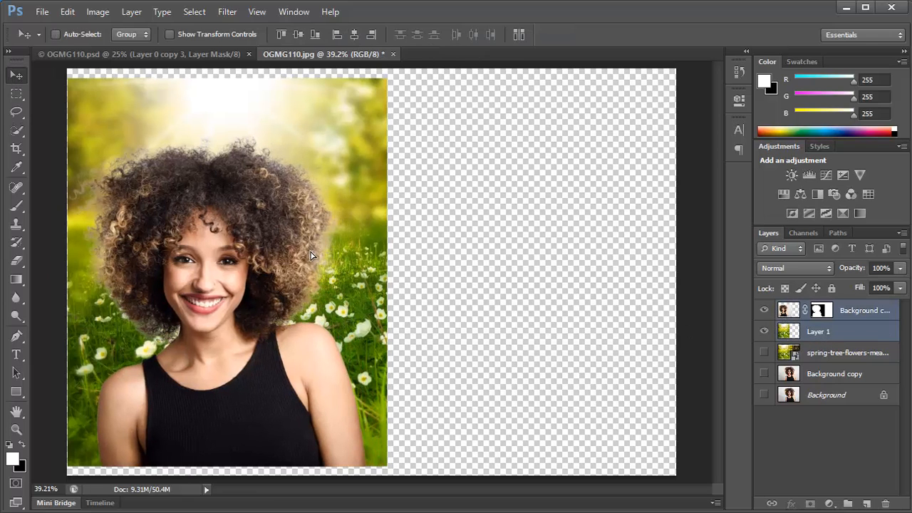
{"action": "left_click_drag", "start_coordinate": [312, 252], "coordinate": [310, 261]}
{"action": "left_click_drag", "start_coordinate": [285, 300], "coordinate": [576, 304]}
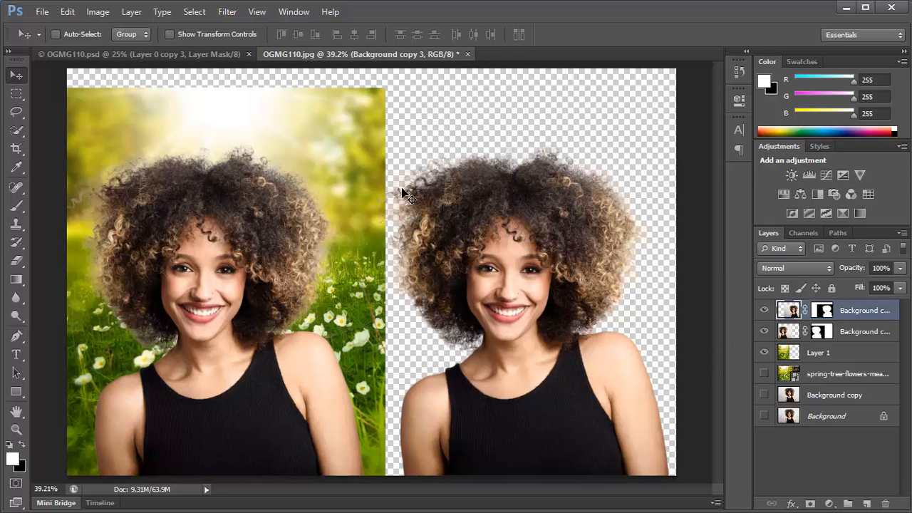
Step: Nudge the meadow piece down by 40 px and crop the empty strip off the top of the canvas
{"action": "left_click", "coordinate": [814, 354]}
{"action": "key", "text": "shift+Down"}
{"action": "key", "text": "shift+Down"}
{"action": "key", "text": "shift+Down"}
{"action": "key", "text": "shift+Down"}
{"action": "key", "text": "c"}
{"action": "mouse_move", "coordinate": [372, 69]}
{"action": "left_mouse_down"}
{"action": "mouse_move", "coordinate": [372, 100]}
{"action": "mouse_move", "coordinate": [372, 84]}
{"action": "left_mouse_up"}
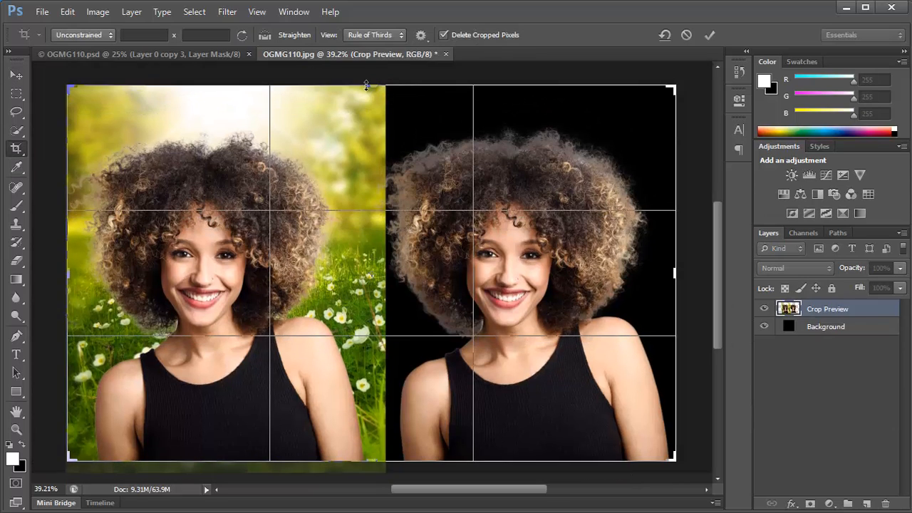
{"action": "key", "text": "Return"}
Step: Select both cutout layers of the woman and scale them down slightly together, keeping them on the canvas's lower edge
{"action": "key", "text": "v"}
{"action": "key", "text": "alt+bracketright"}
{"action": "key", "text": "shift+alt+bracketright"}
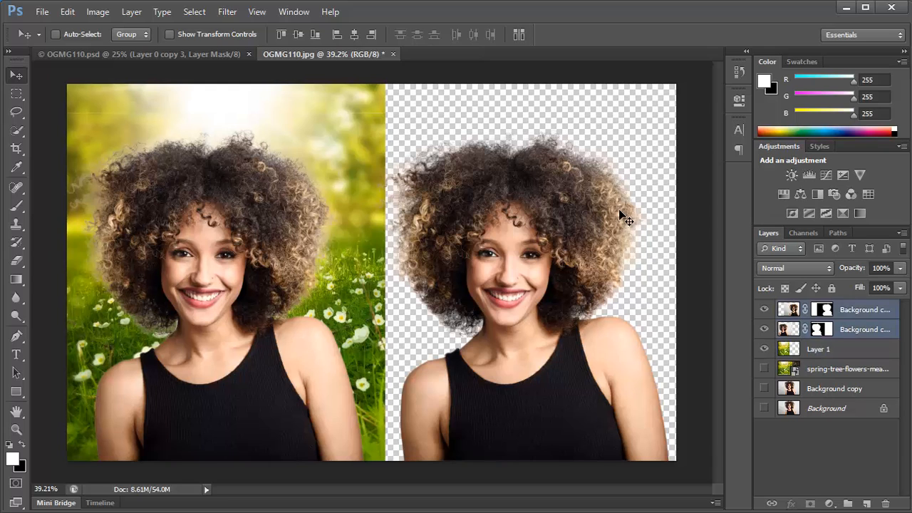
{"action": "key", "text": "ctrl+t"}
{"action": "left_click_drag", "start_coordinate": [674, 114], "coordinate": [656, 149], "text": "shift"}
{"action": "key", "text": "Return"}
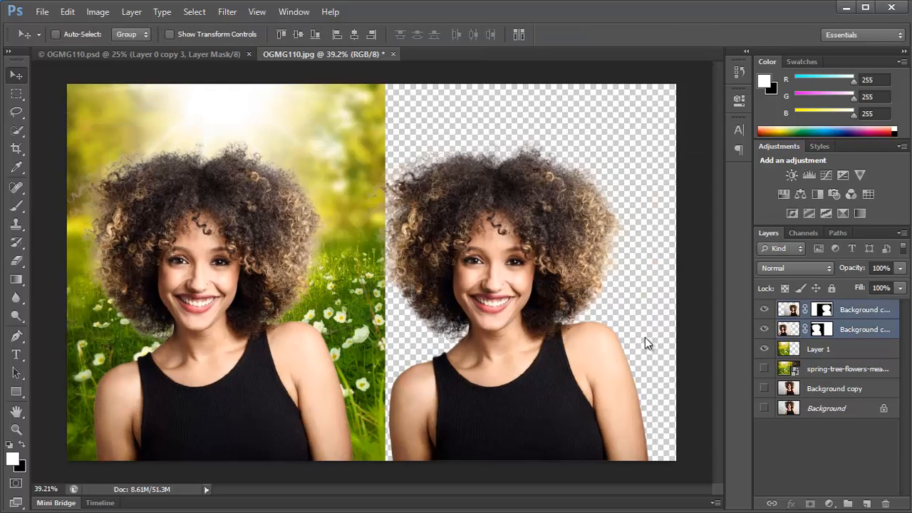
Step: Nudge the duplicate cutout right to centre it in the transparent half of the canvas
{"action": "left_click", "coordinate": [784, 313]}
{"action": "key", "text": "shift+Right"}
{"action": "key", "text": "shift+Right"}
{"action": "key", "text": "shift+Right"}
{"action": "key", "text": "shift+Right"}
{"action": "key", "text": "shift+Right"}
{"action": "key", "text": "shift+Right"}
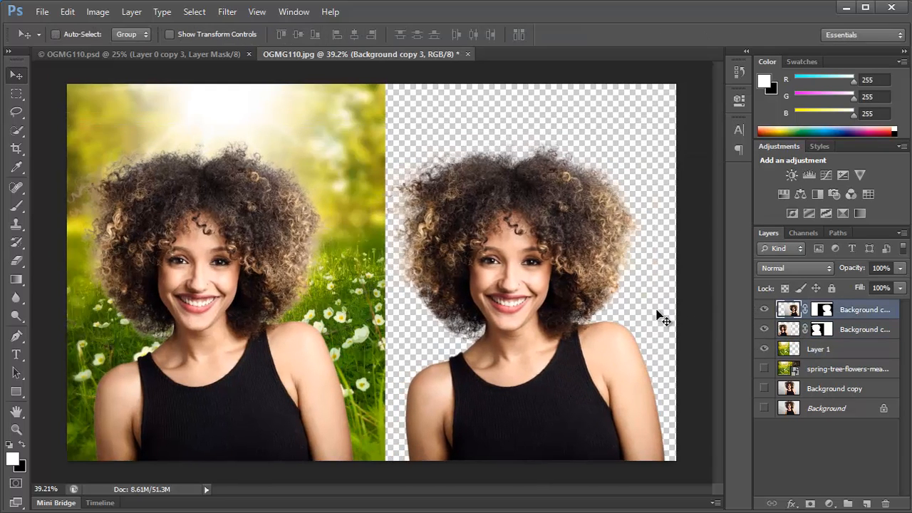